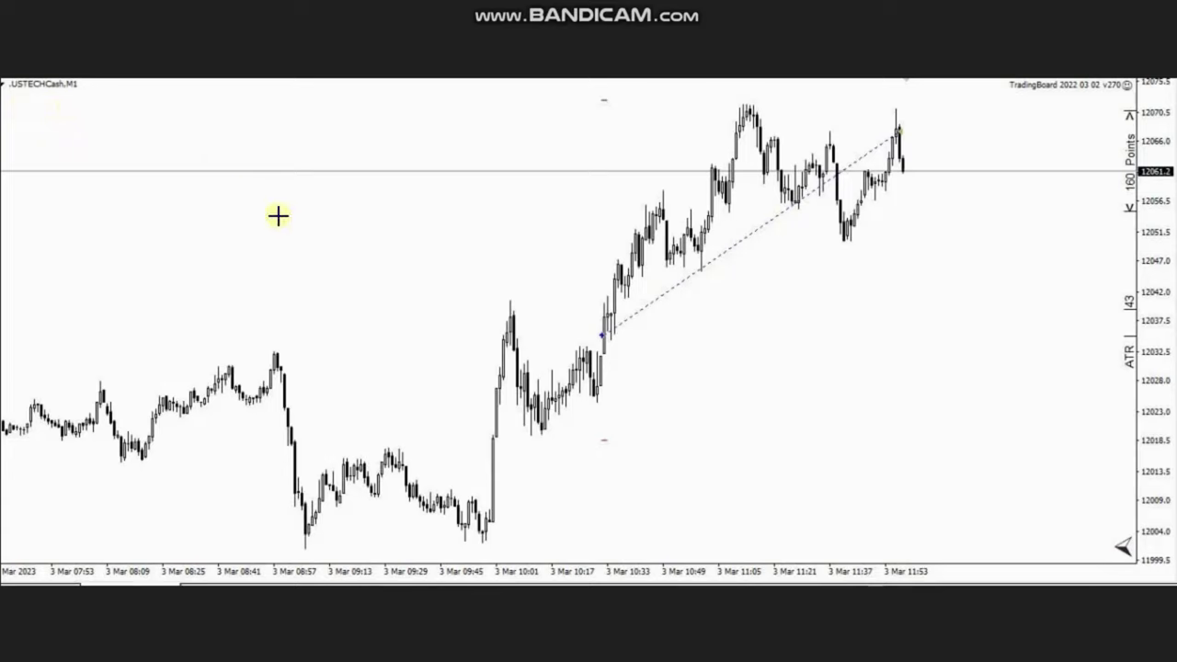
Step: Draw a rising green USTECHCash channel from the 09:45 low, parallel through the 10:01 peak
{"action": "mouse_move", "coordinate": [481, 538]}
{"action": "left_mouse_down"}
{"action": "mouse_move", "coordinate": [781, 139]}
{"action": "mouse_move", "coordinate": [817, 125]}
{"action": "left_mouse_up"}
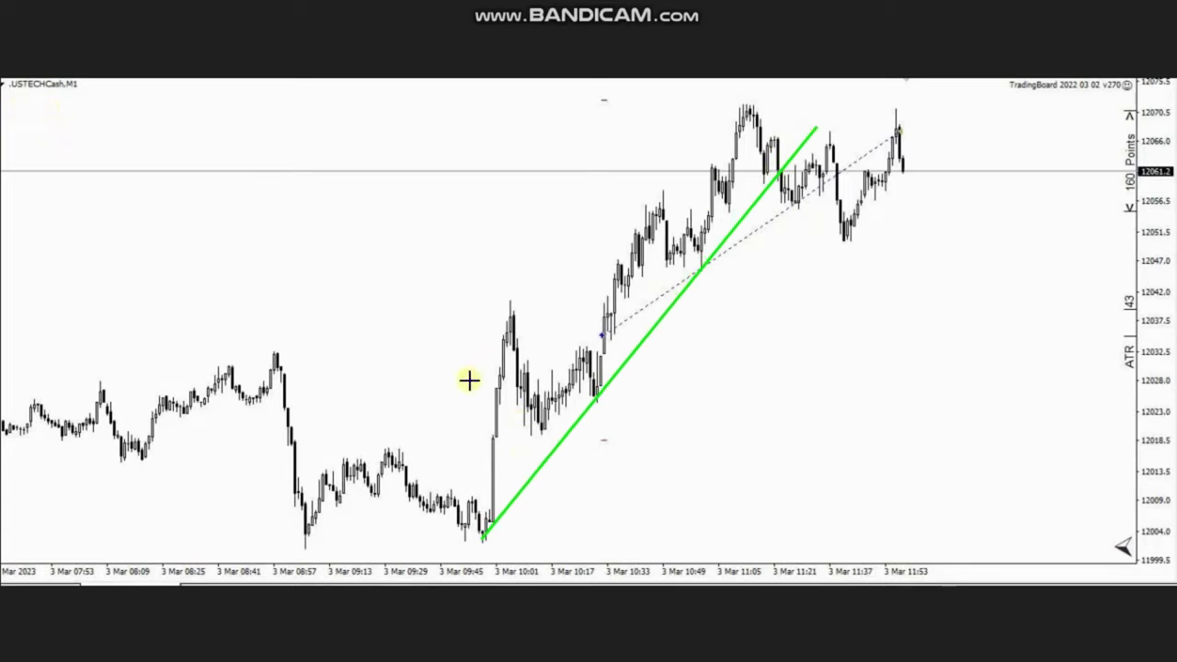
{"action": "left_click_drag", "start_coordinate": [468, 381], "coordinate": [729, 50]}
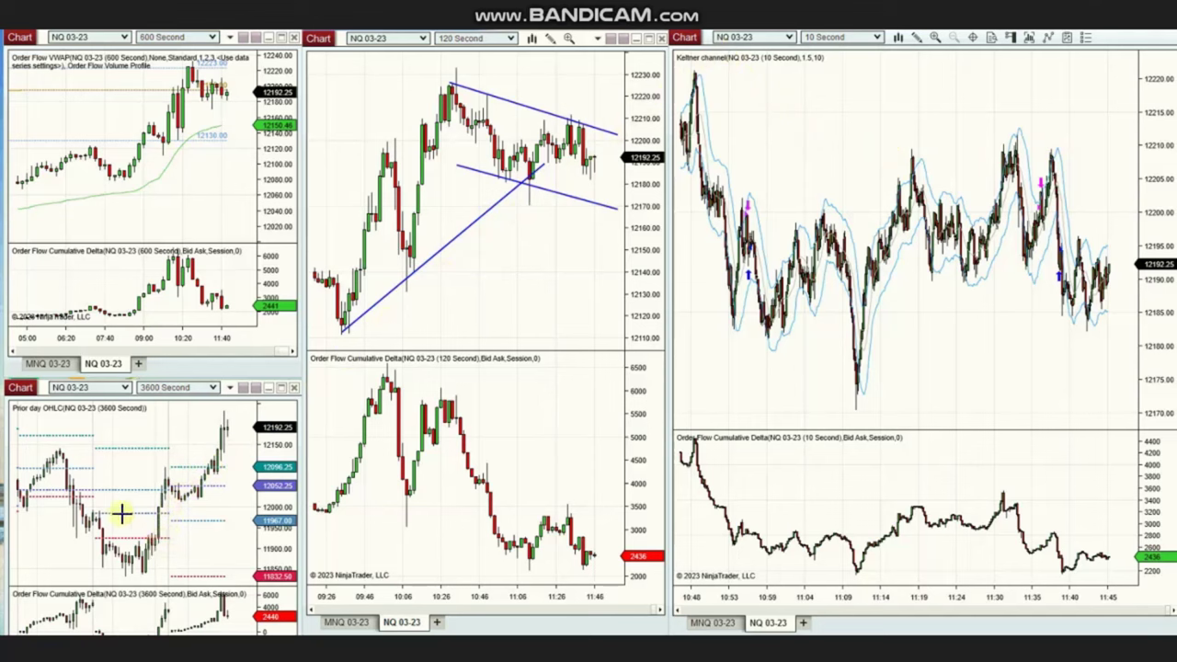
Step: Draw a rising channel on the 3600-second chart from the low, parallel above the swing
{"action": "left_click", "coordinate": [141, 572]}
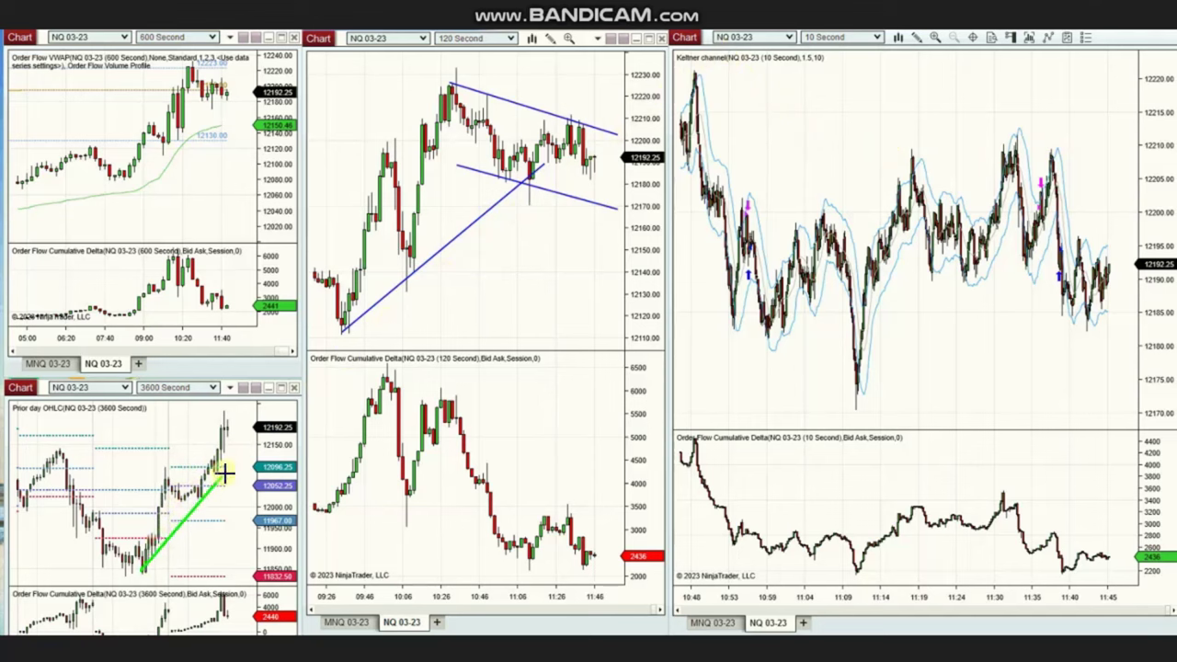
{"action": "left_click", "coordinate": [252, 434]}
{"action": "left_click", "coordinate": [131, 517]}
{"action": "left_click", "coordinate": [204, 424]}
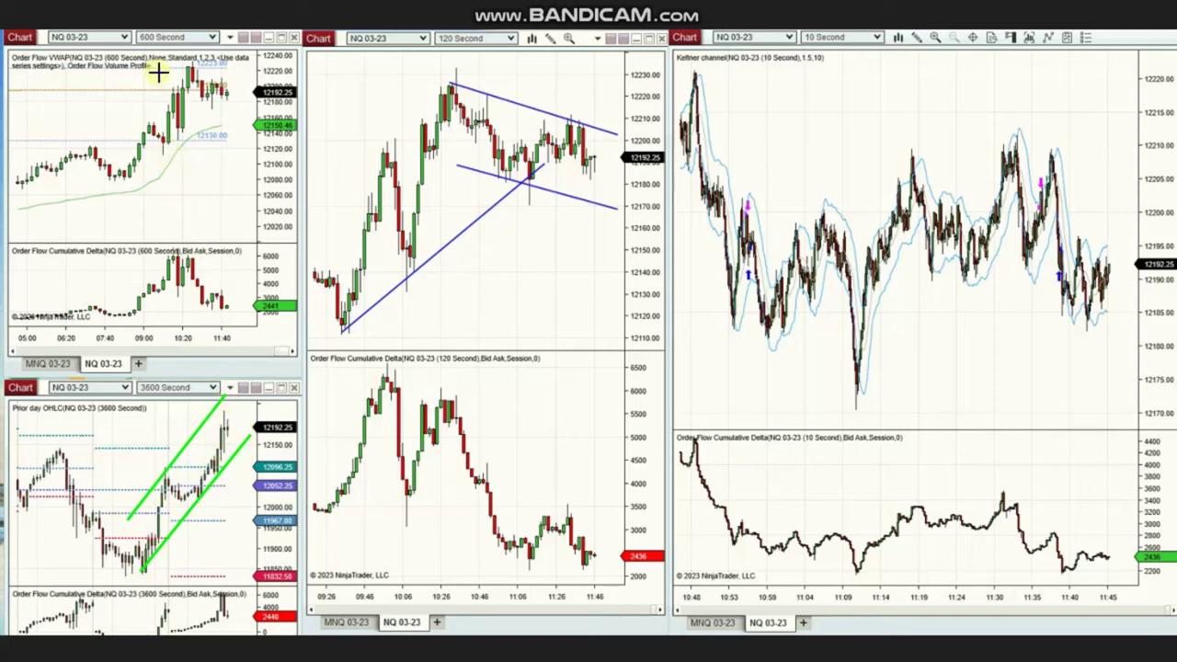
Step: Draw a channel on the 600-second chart up to the high by the latest bars
{"action": "left_click", "coordinate": [130, 181]}
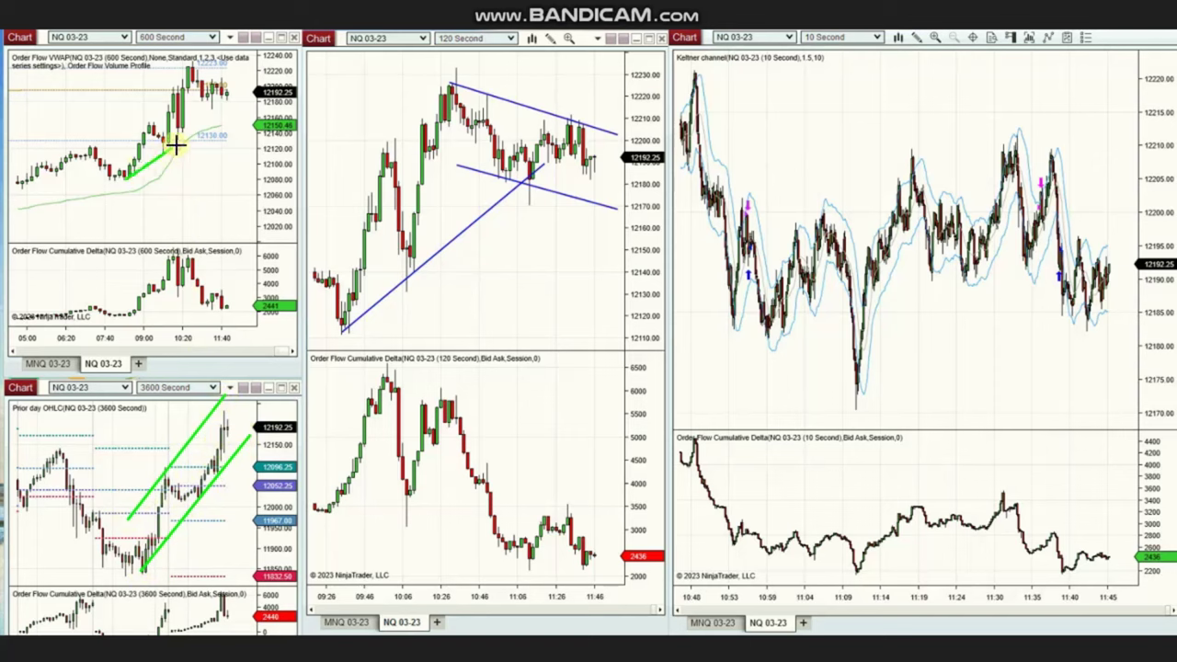
{"action": "left_click", "coordinate": [224, 98]}
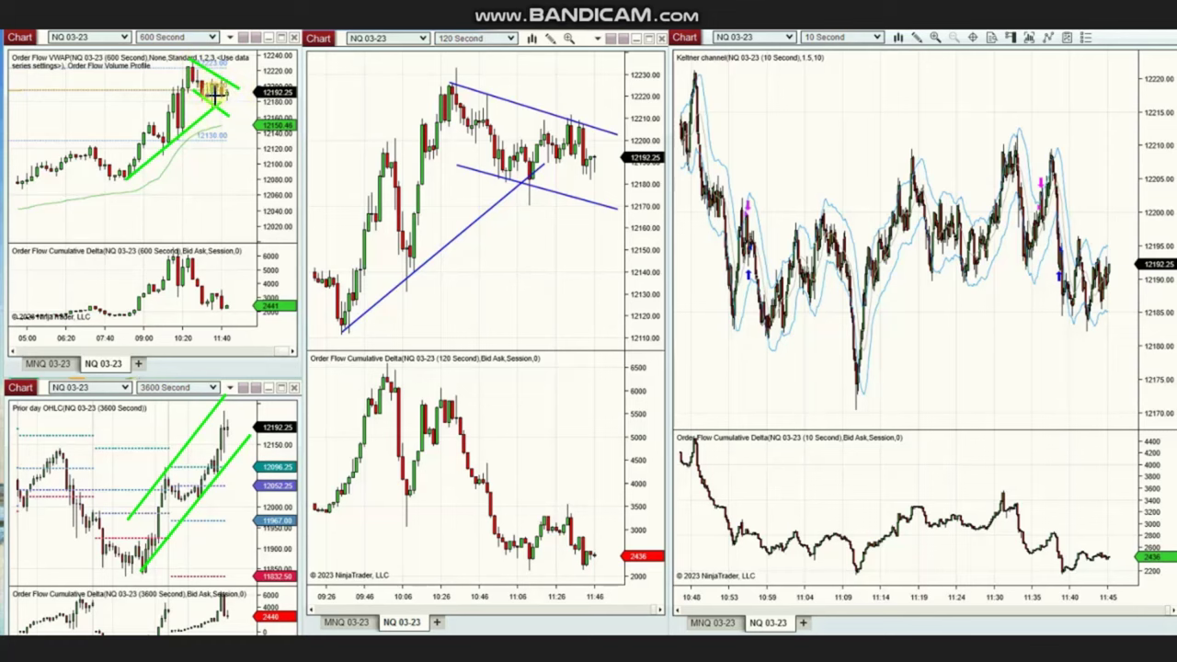
{"action": "left_click", "coordinate": [214, 95]}
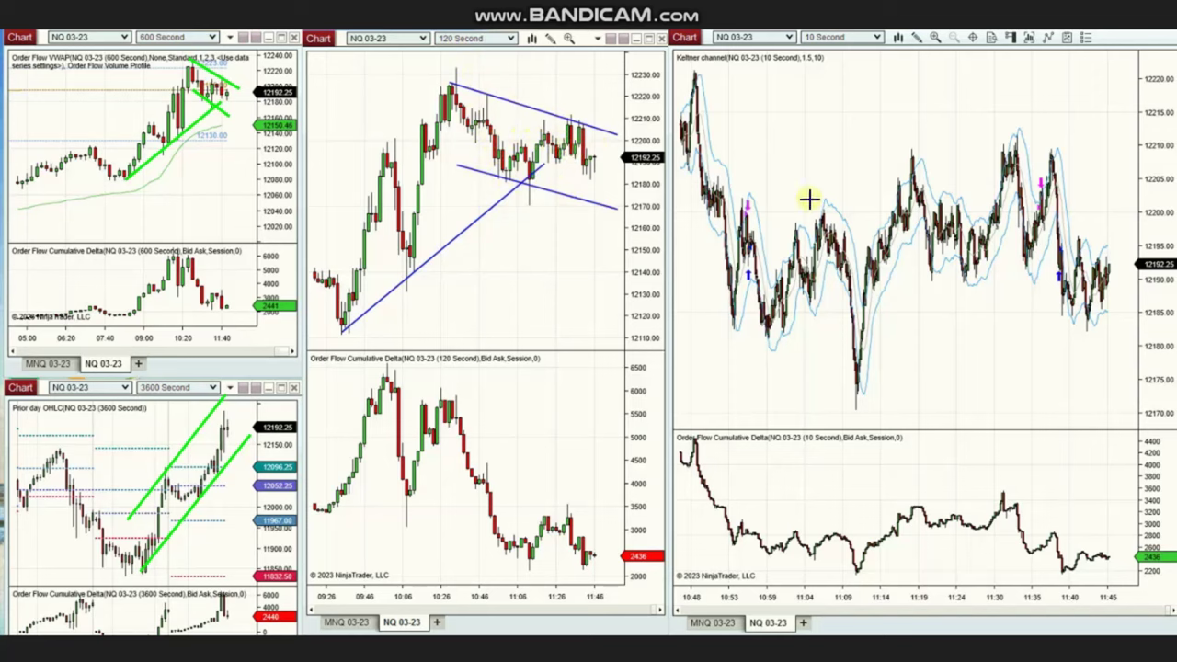
{"action": "left_click", "coordinate": [738, 203]}
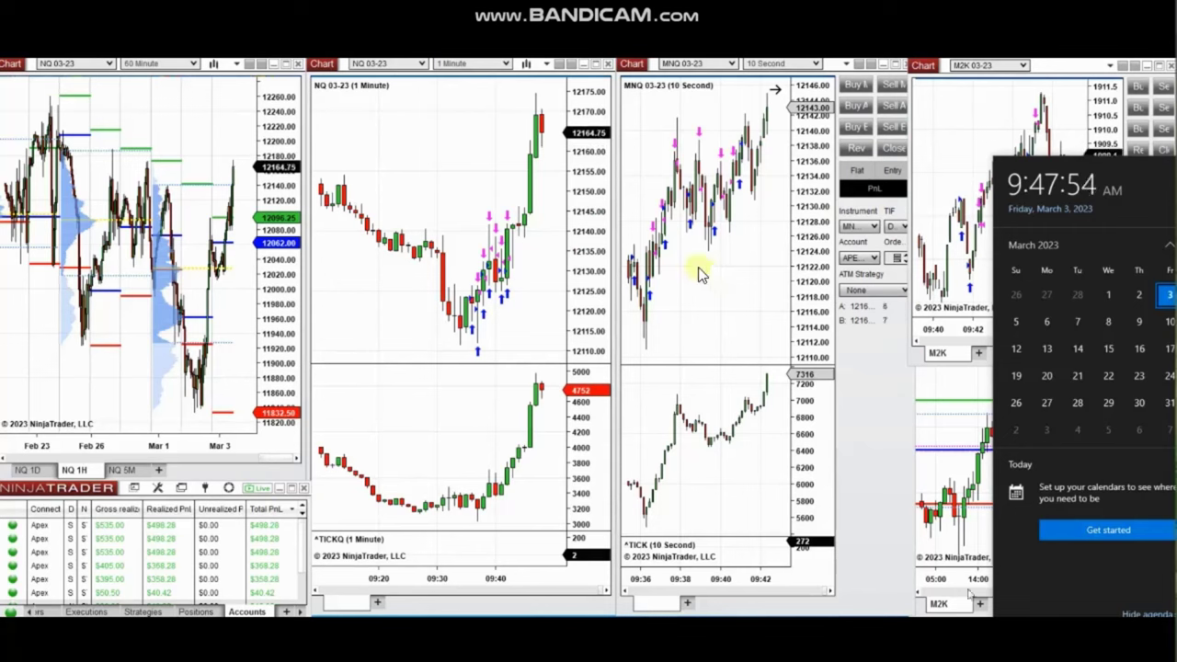
Step: Dismiss the calendar flyout and zoom the NQ 60-minute chart in to Mar 1–3
{"action": "left_click", "coordinate": [485, 266]}
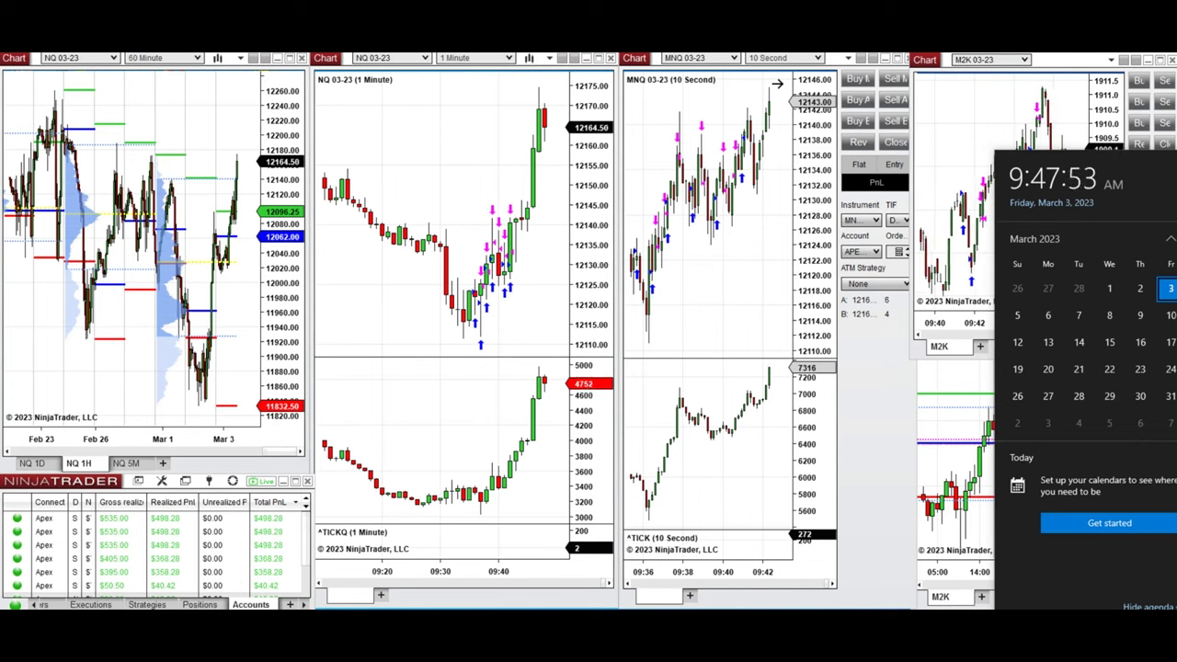
{"action": "left_click", "coordinate": [599, 315]}
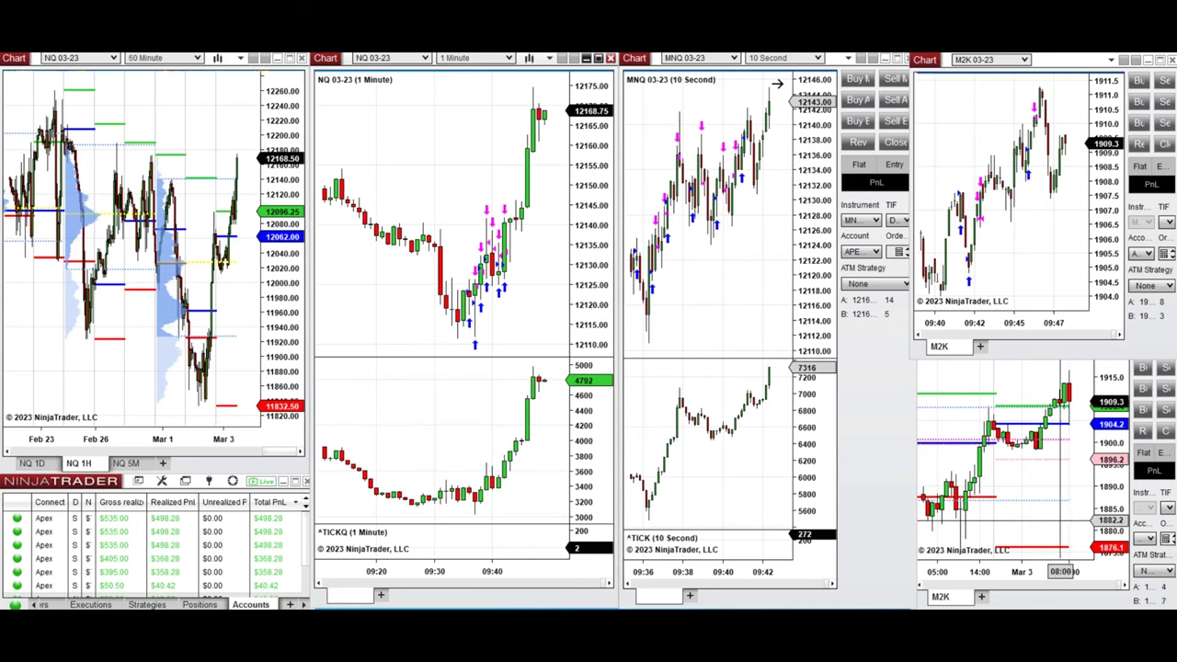
{"action": "left_click", "coordinate": [1123, 449]}
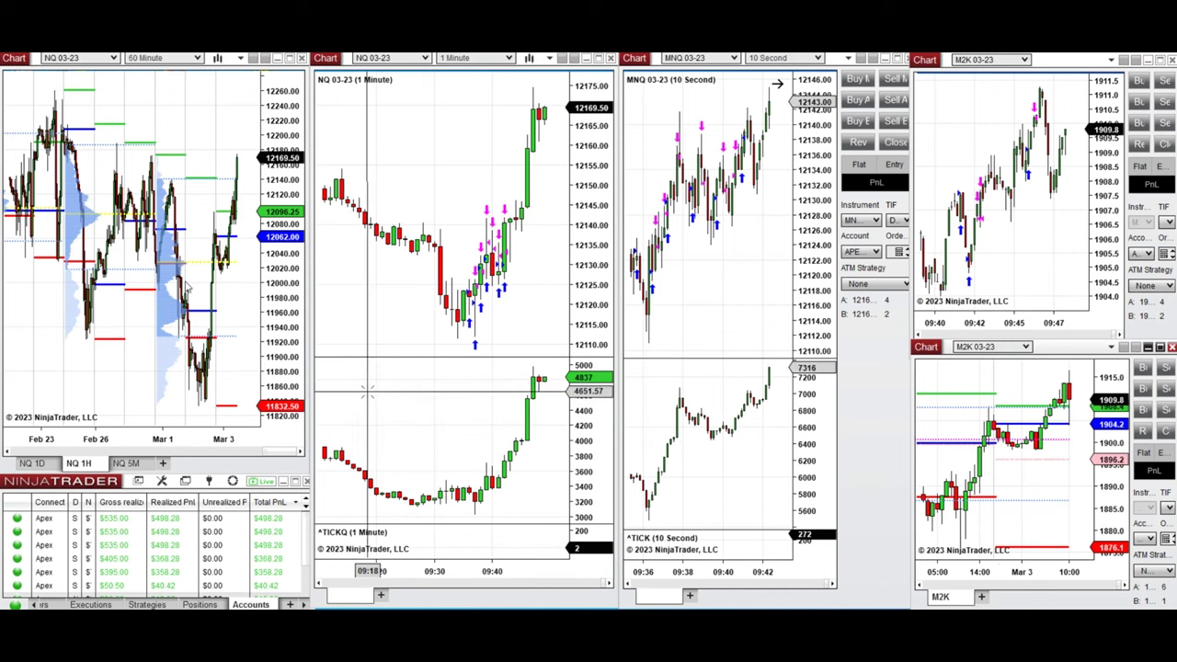
{"action": "scroll", "coordinate": [184, 230], "scroll_direction": "up", "scroll_amount": 2}
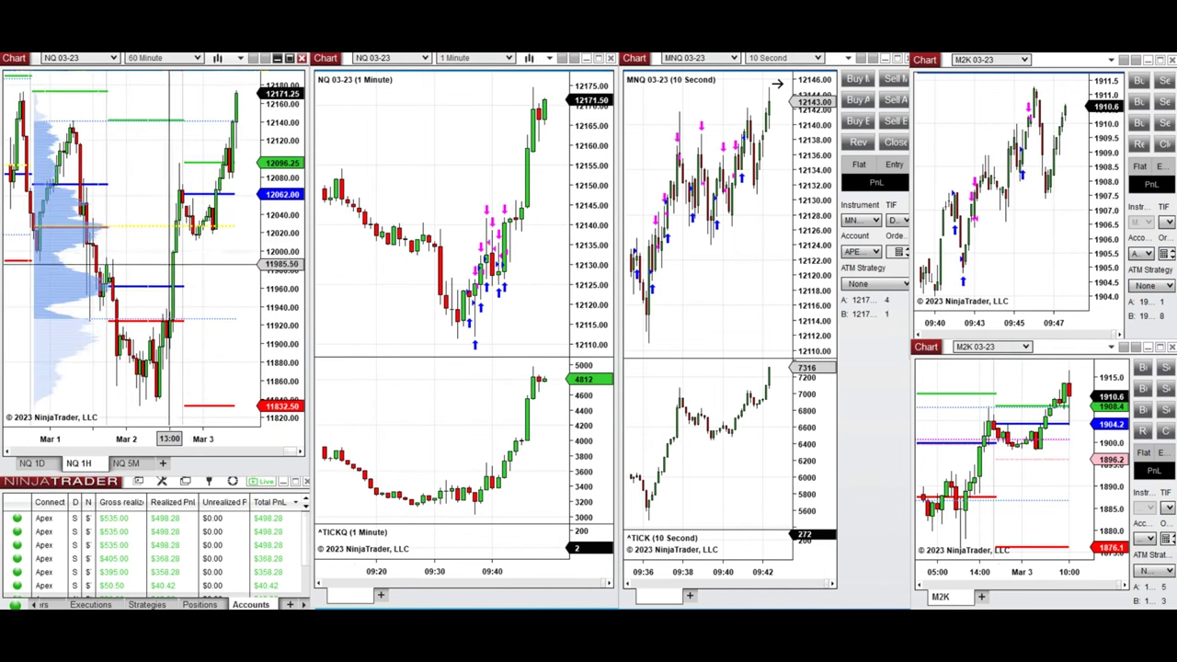
Step: Step through the NQ 1D and 1H tabs to the NQ 5M 10-minute chart
{"action": "left_click", "coordinate": [33, 463]}
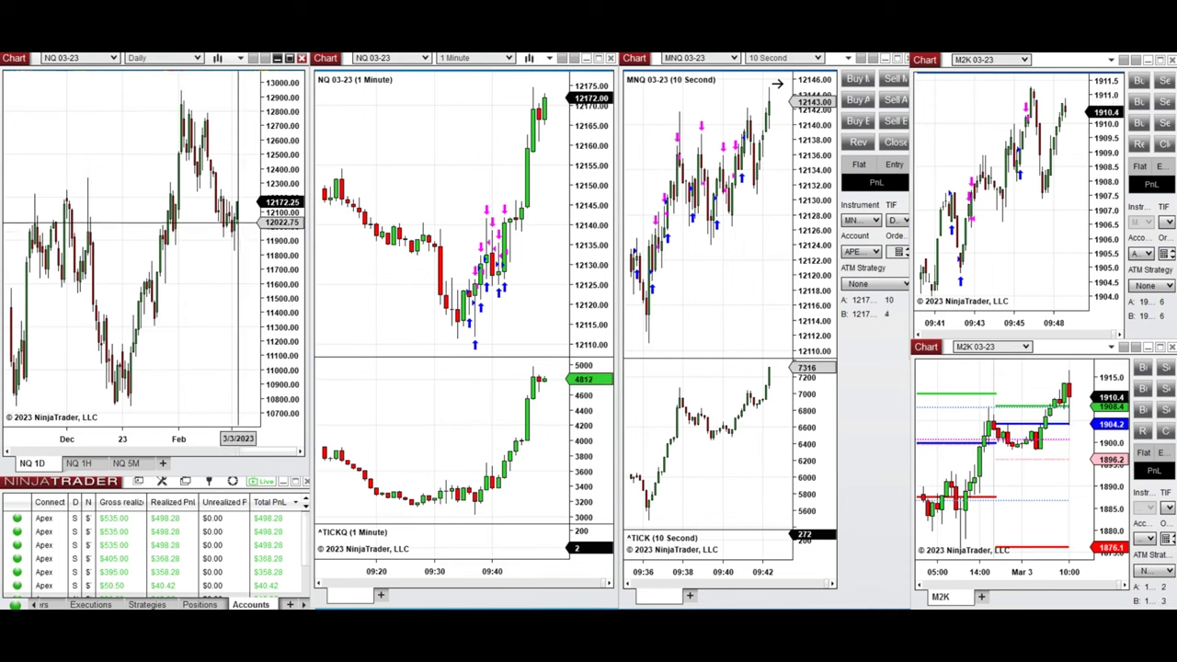
{"action": "left_click", "coordinate": [82, 465]}
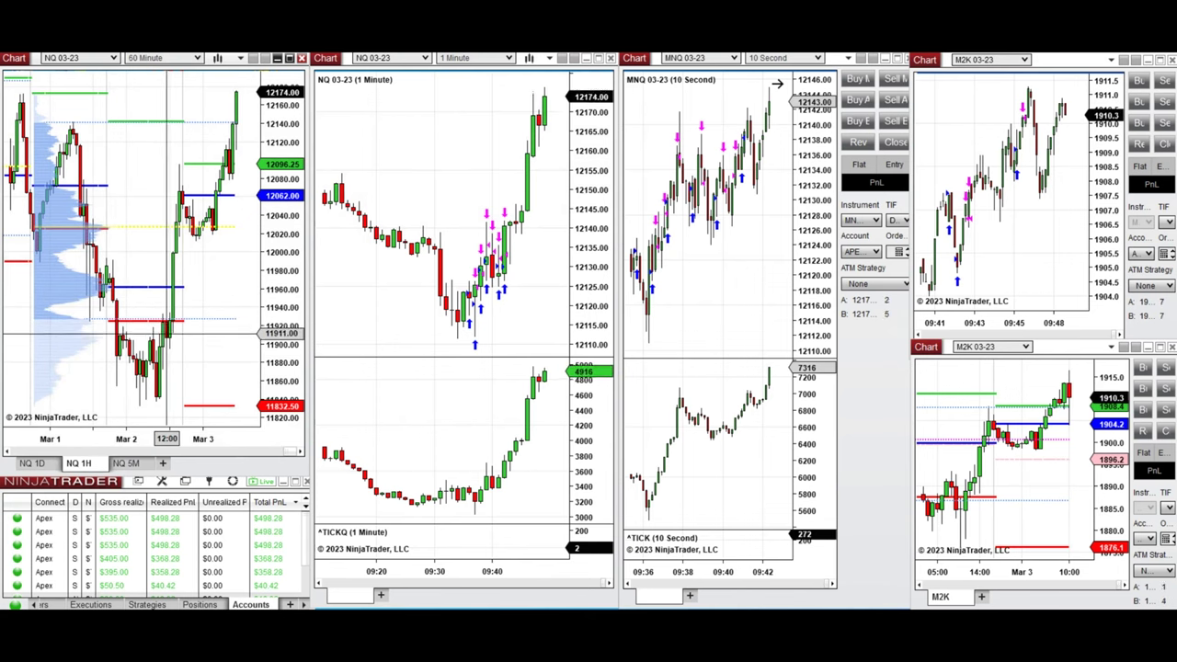
{"action": "left_click", "coordinate": [126, 464]}
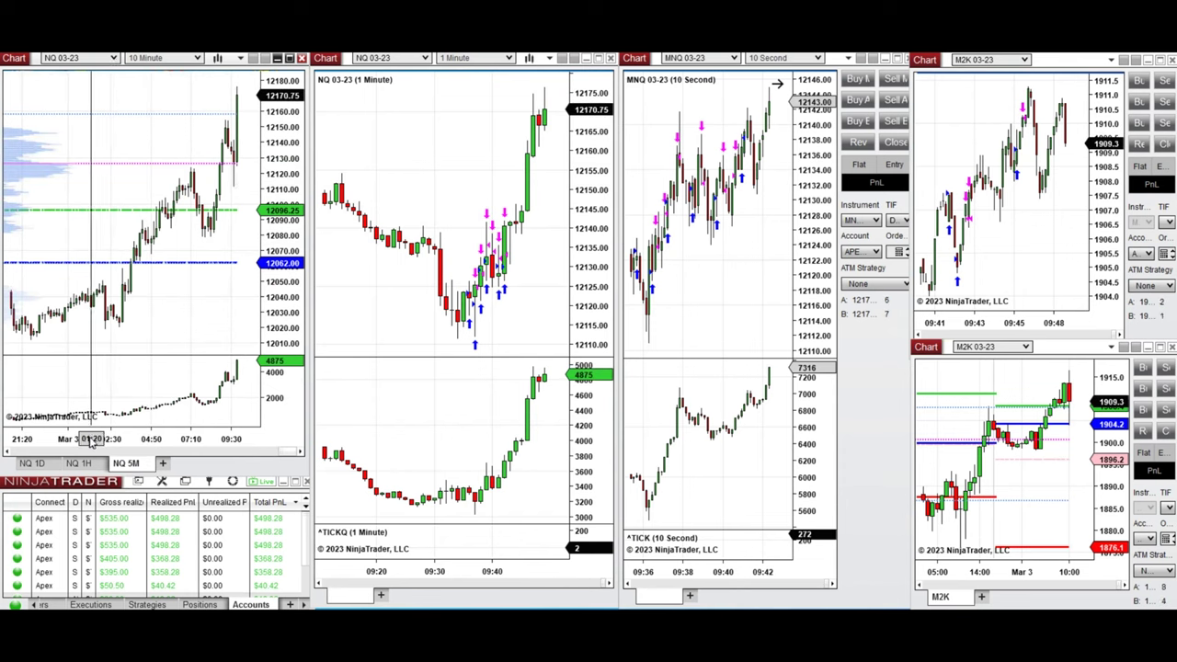
Step: Compress the time axis and channel the NQ 10-minute rally from swing low to recent highs
{"action": "left_click_drag", "start_coordinate": [103, 442], "coordinate": [156, 446]}
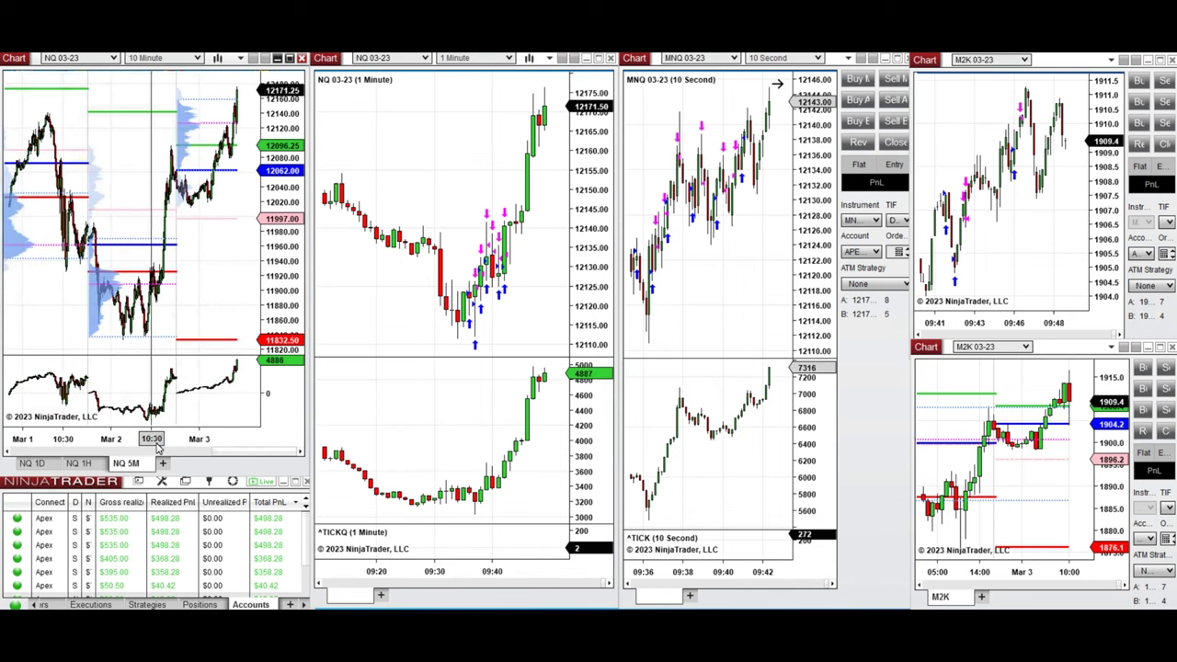
{"action": "left_click", "coordinate": [124, 339]}
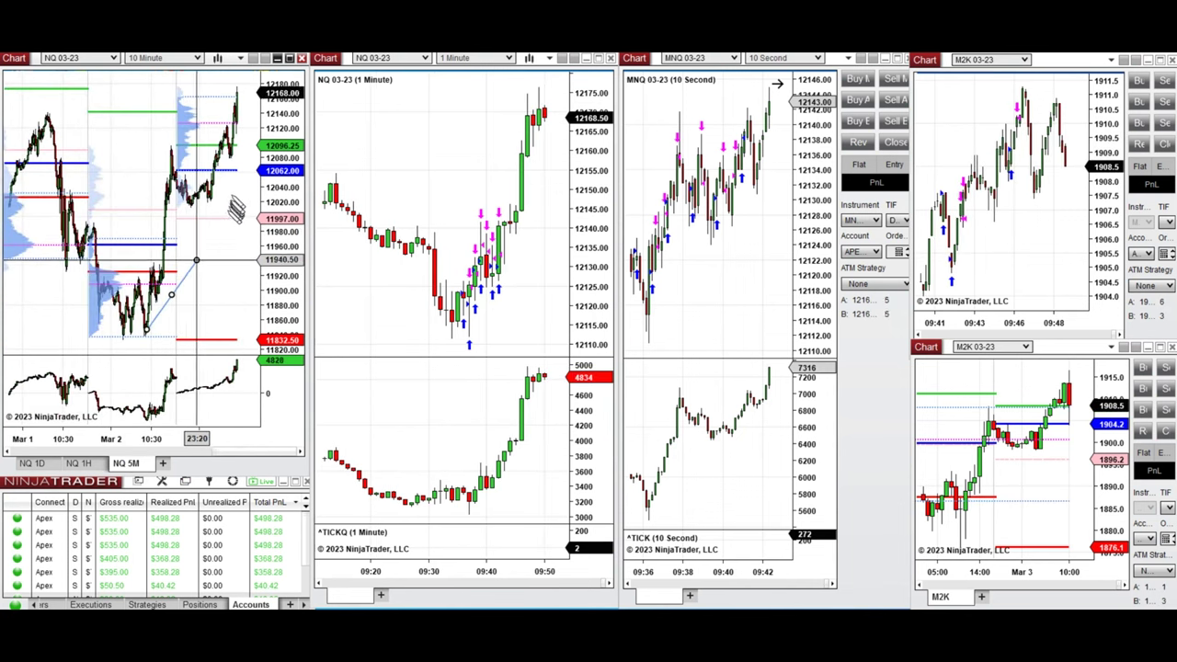
{"action": "left_click", "coordinate": [241, 148]}
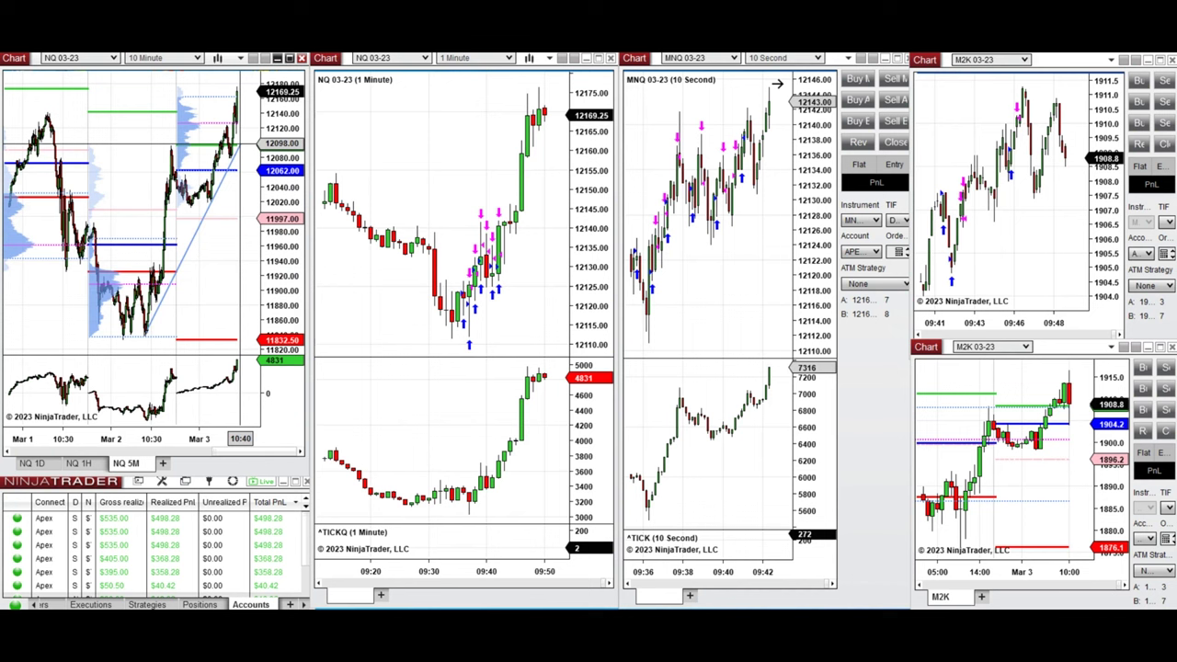
{"action": "left_click", "coordinate": [108, 283]}
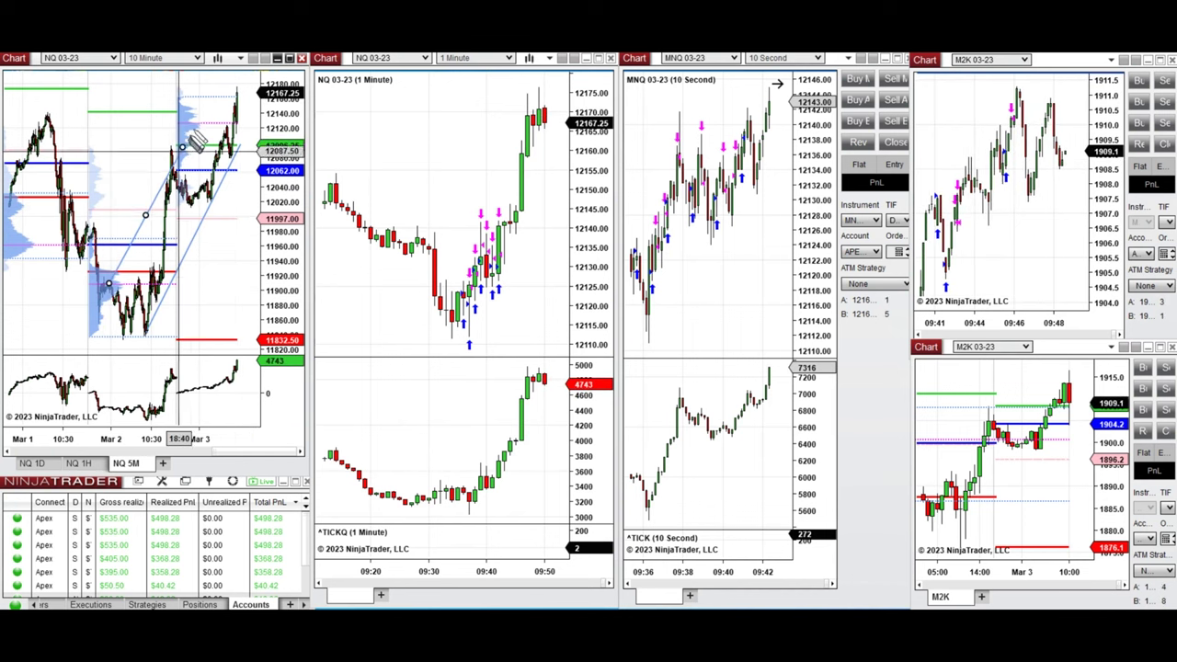
{"action": "left_click", "coordinate": [207, 100]}
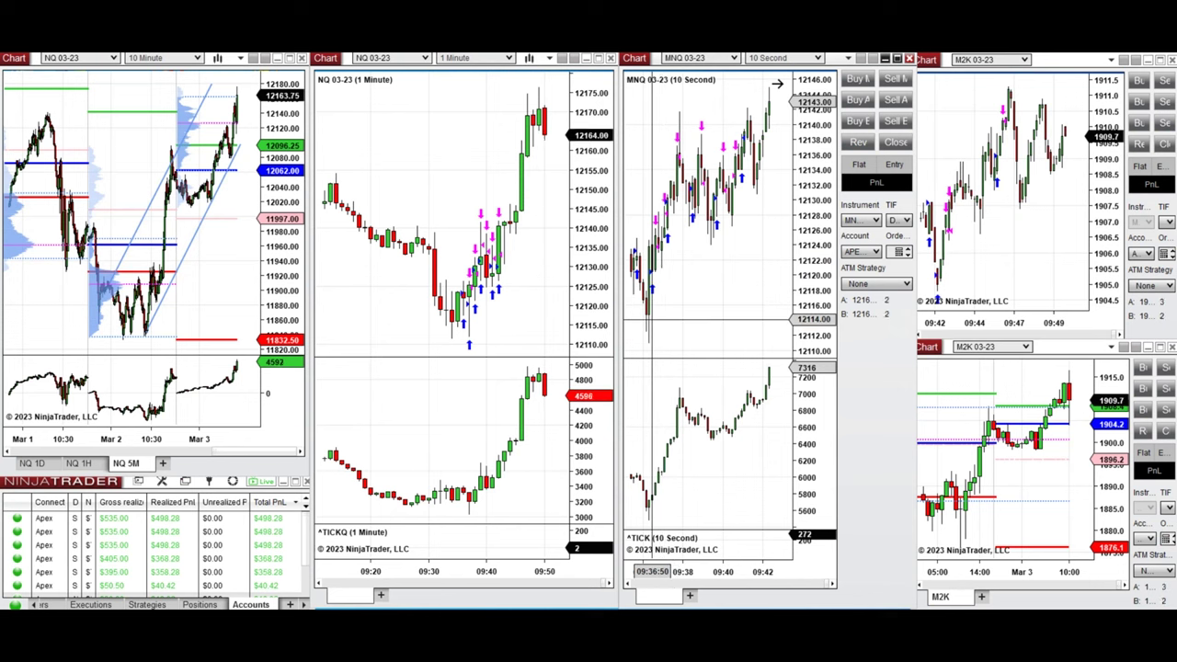
Step: Draw a rising MNQ 10-second channel and a trendline up from the NQ 1-minute low
{"action": "left_click_drag", "start_coordinate": [651, 320], "coordinate": [759, 162]}
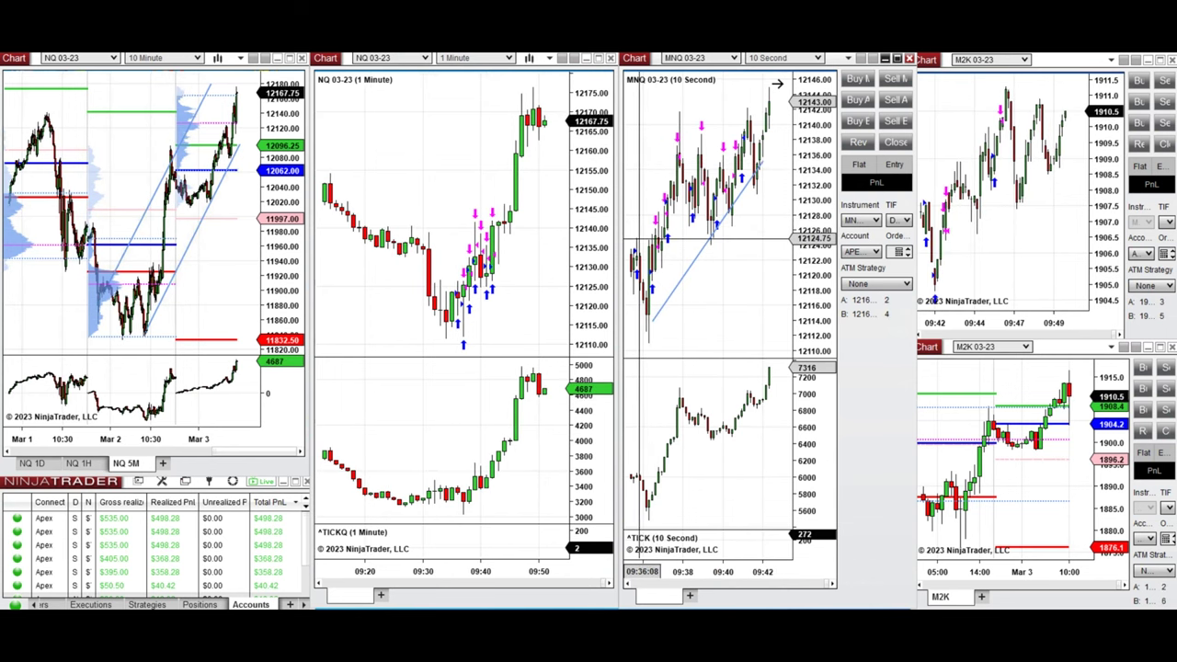
{"action": "left_click_drag", "start_coordinate": [637, 240], "coordinate": [723, 93]}
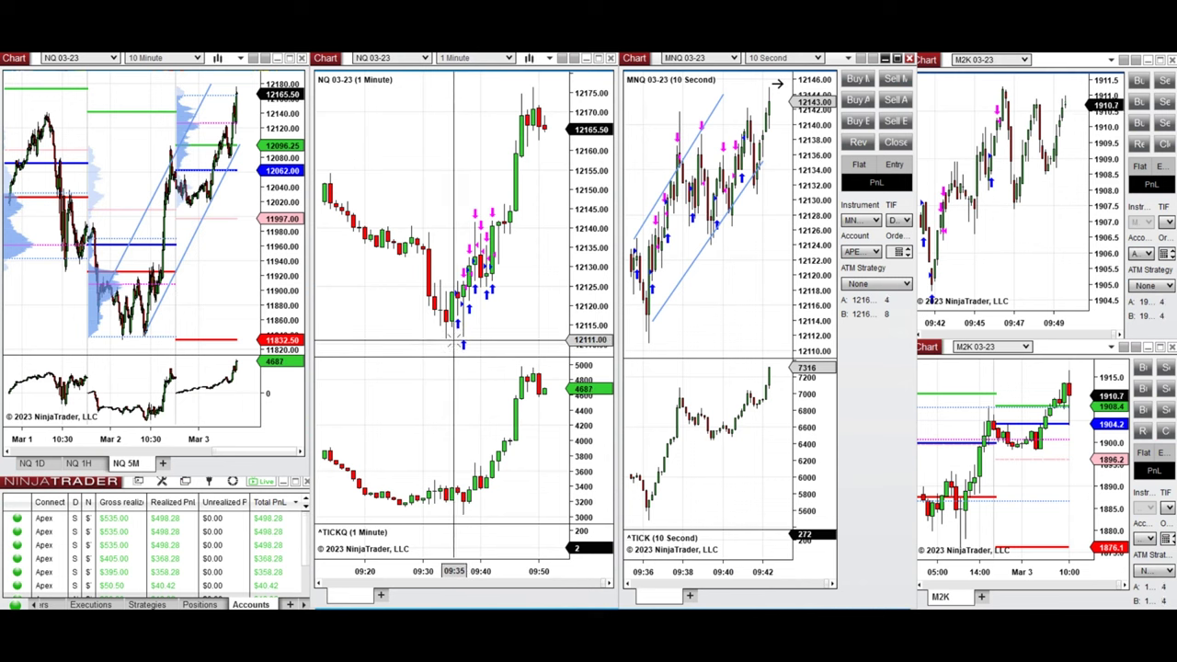
{"action": "left_click", "coordinate": [462, 328]}
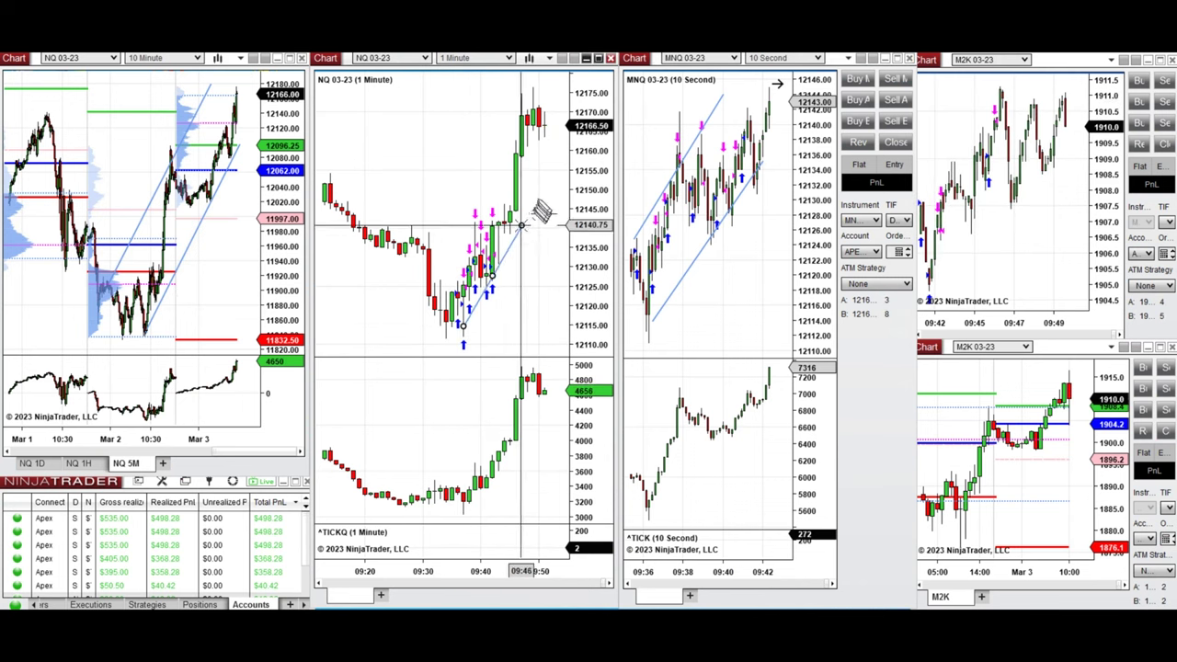
{"action": "left_click", "coordinate": [539, 199]}
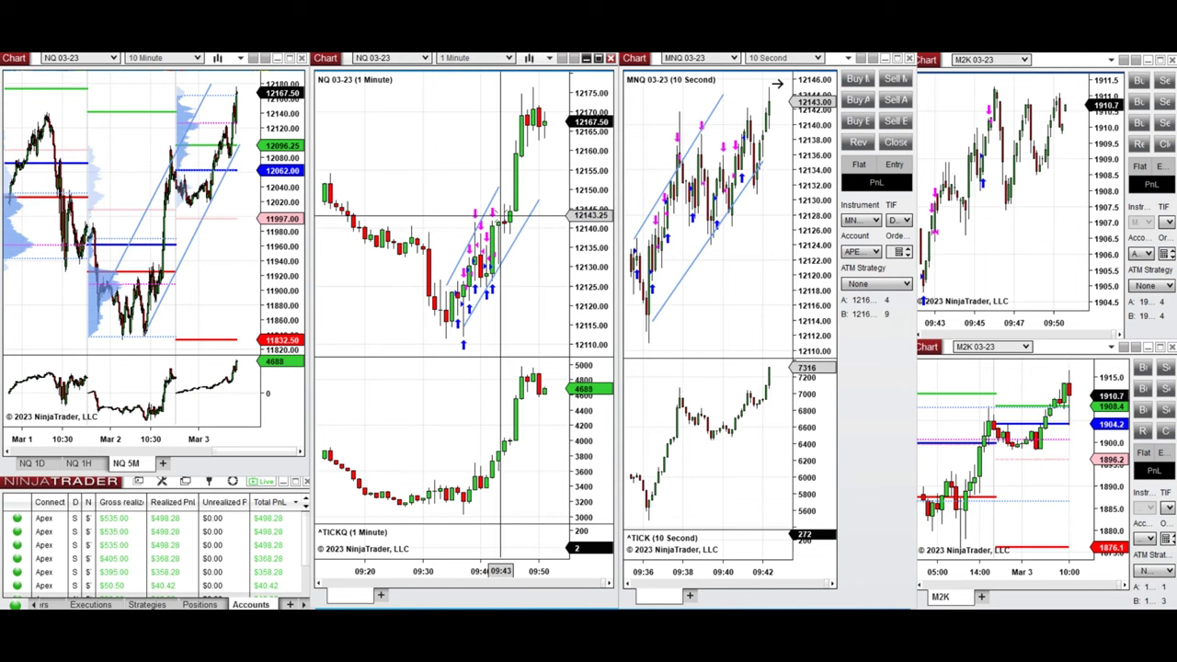
Step: Zoom the NQ 10-minute chart to recent Mar 3 bars and scroll the M2K chart back
{"action": "right_click", "coordinate": [421, 286]}
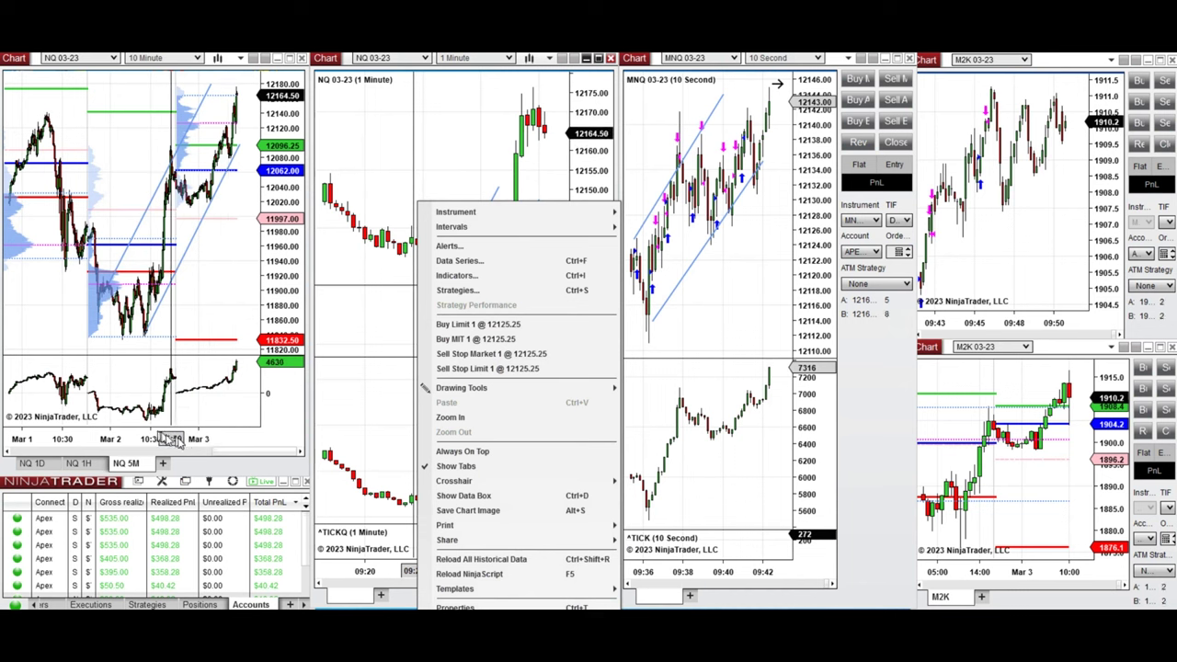
{"action": "mouse_move", "coordinate": [167, 440]}
{"action": "left_mouse_down"}
{"action": "mouse_move", "coordinate": [217, 442]}
{"action": "mouse_move", "coordinate": [147, 432]}
{"action": "left_mouse_up"}
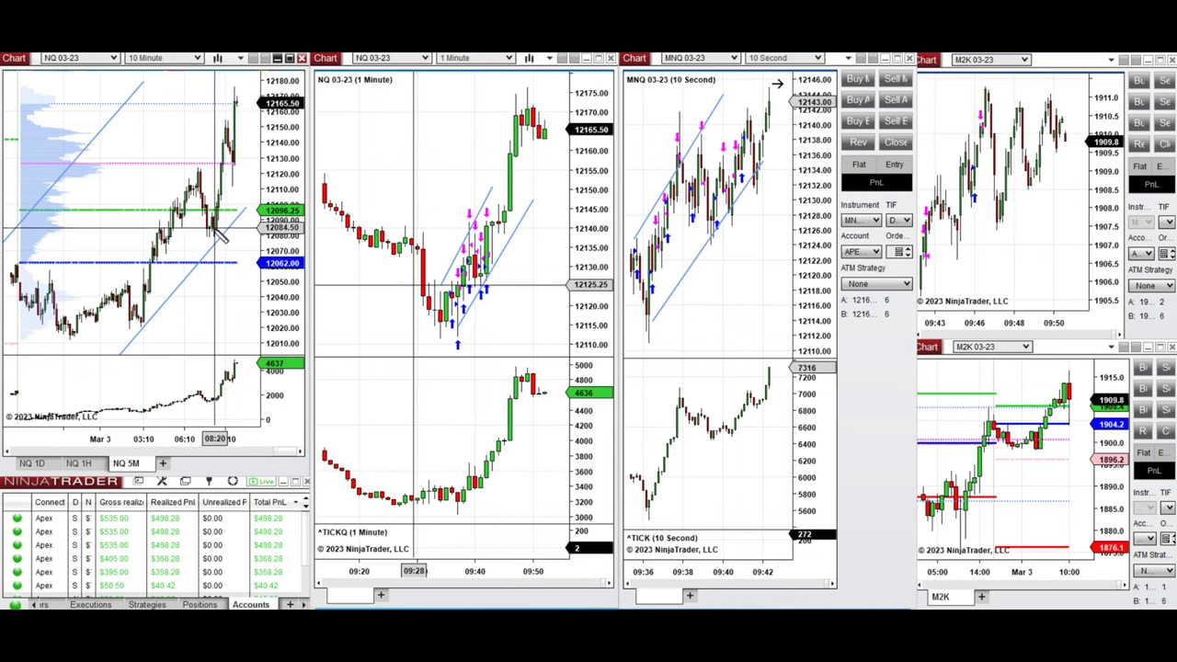
{"action": "left_click", "coordinate": [942, 276]}
{"action": "scroll", "coordinate": [952, 275], "scroll_direction": "down", "scroll_amount": 5}
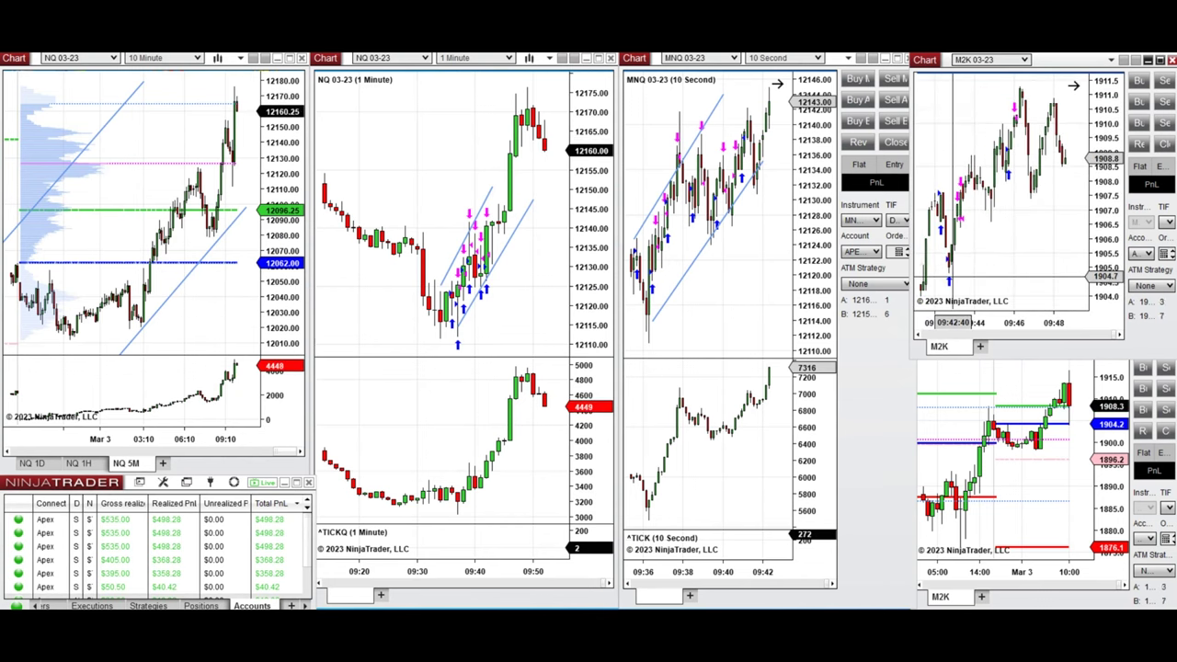
{"action": "scroll", "coordinate": [952, 275], "scroll_direction": "down", "scroll_amount": 3}
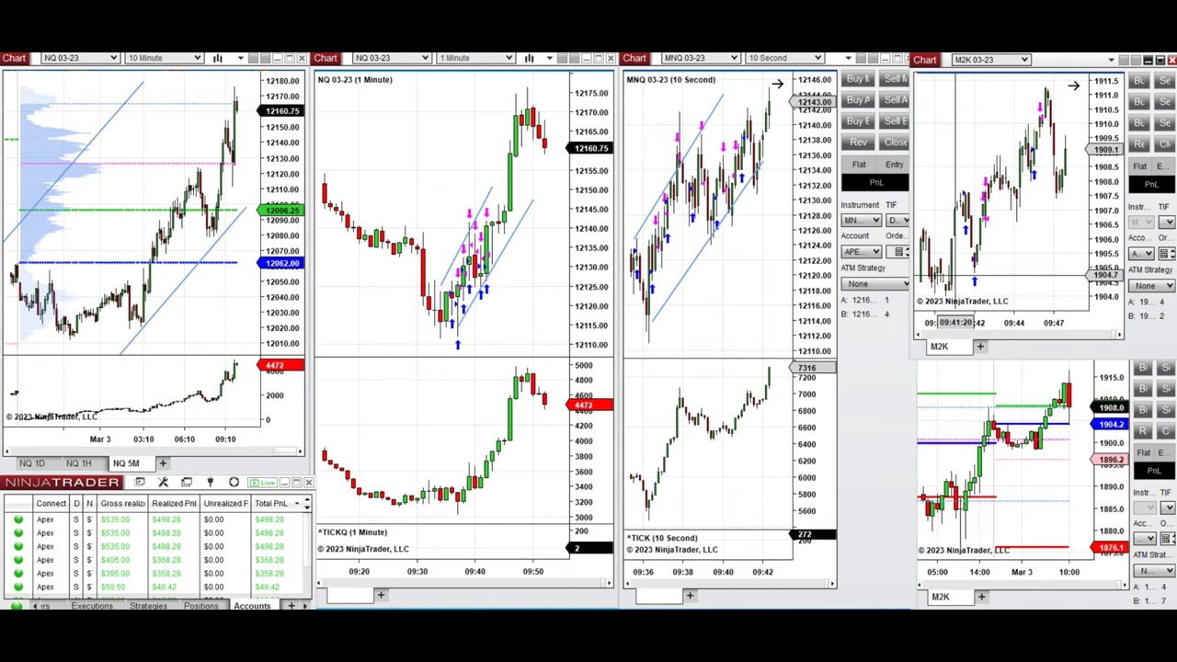
Step: Draw a rising M2K channel from the swing low with a parallel upper line
{"action": "left_click", "coordinate": [951, 289]}
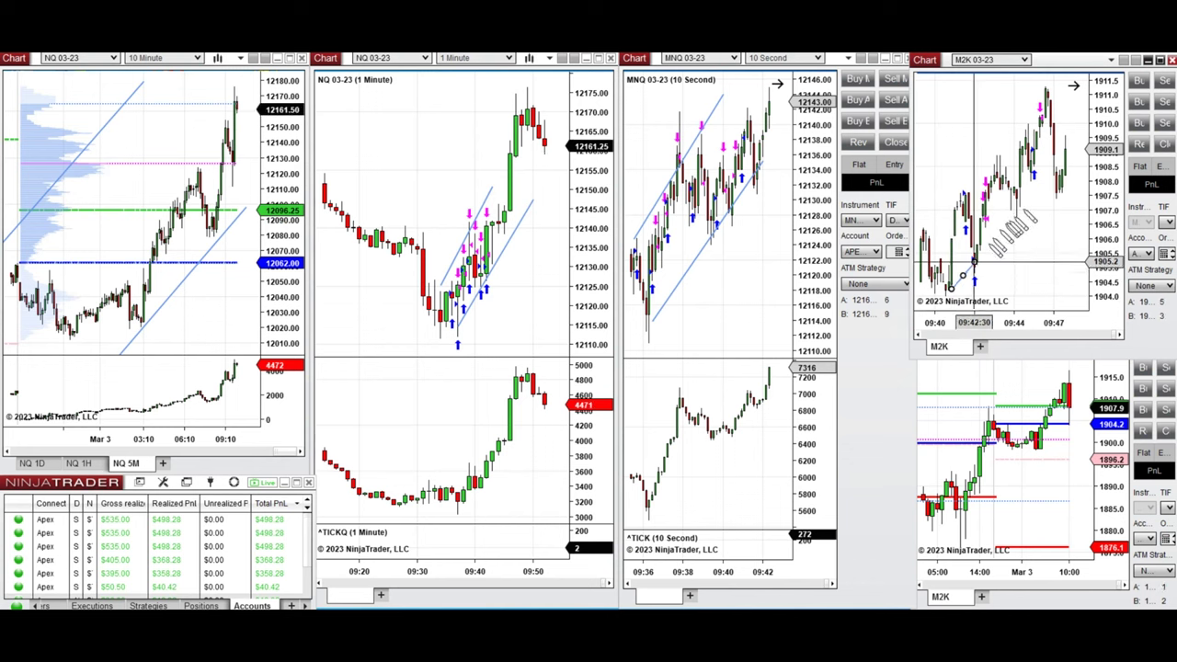
{"action": "left_click", "coordinate": [1058, 169]}
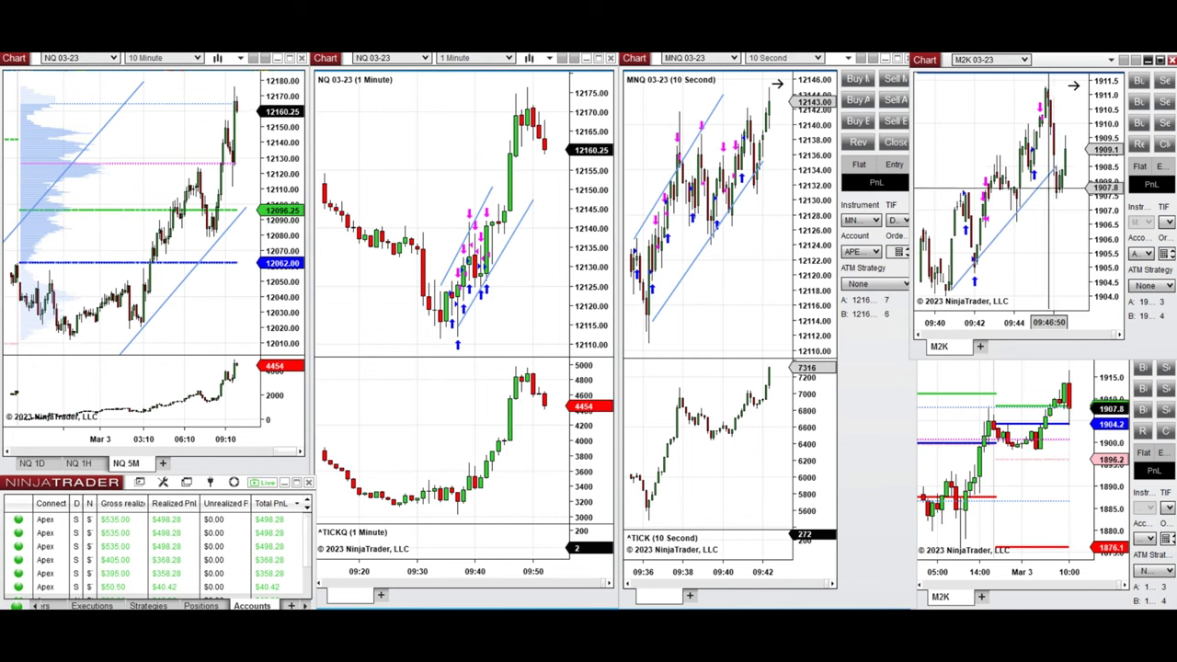
{"action": "left_click", "coordinate": [1016, 191]}
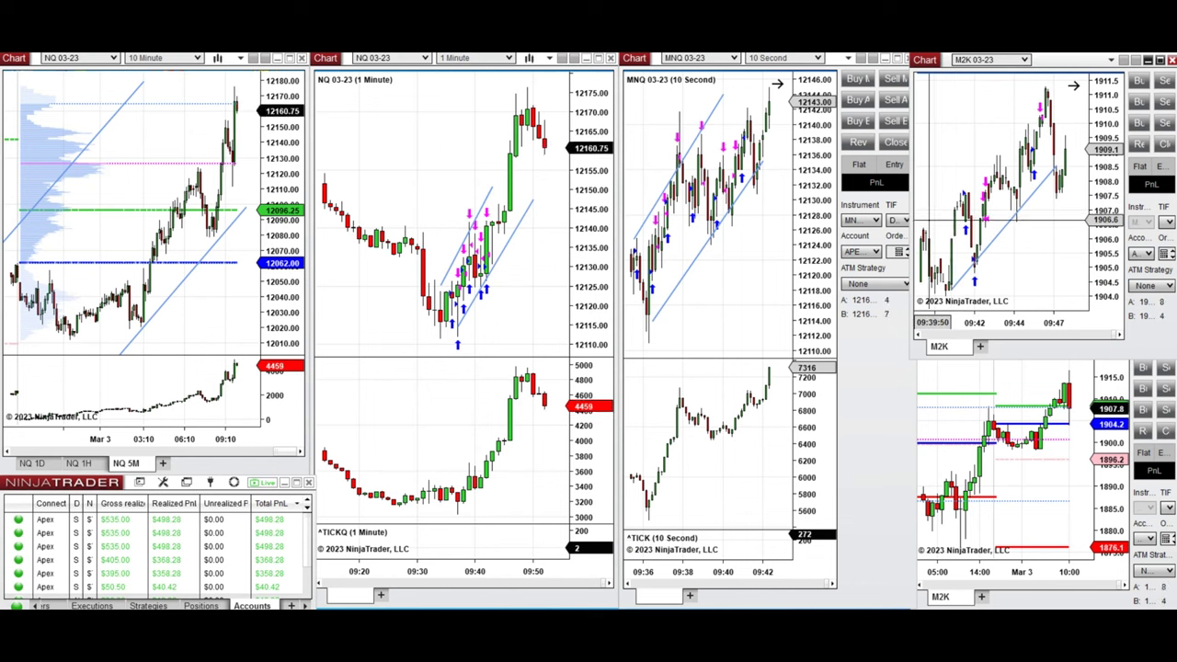
{"action": "mouse_move", "coordinate": [938, 225]}
{"action": "left_mouse_down"}
{"action": "mouse_move", "coordinate": [1058, 101]}
{"action": "mouse_move", "coordinate": [1045, 89]}
{"action": "left_mouse_up"}
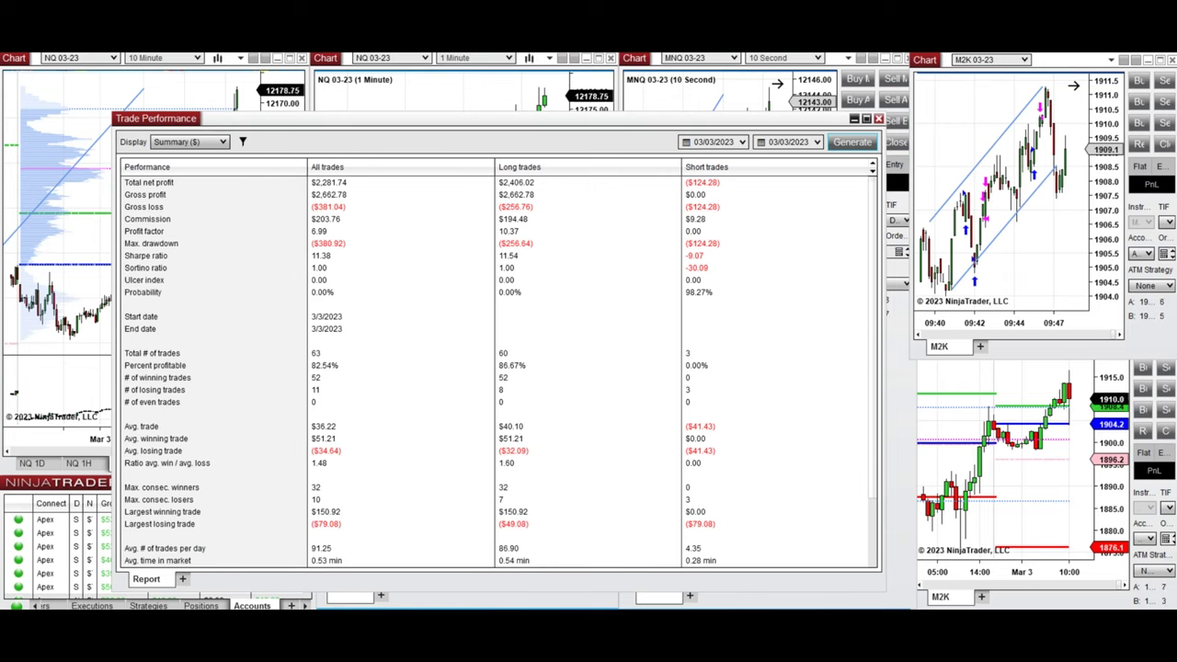
Step: Show the Windows March 2023 calendar flyout with Windows+Alt+D
{"action": "key", "text": "super+alt+d"}
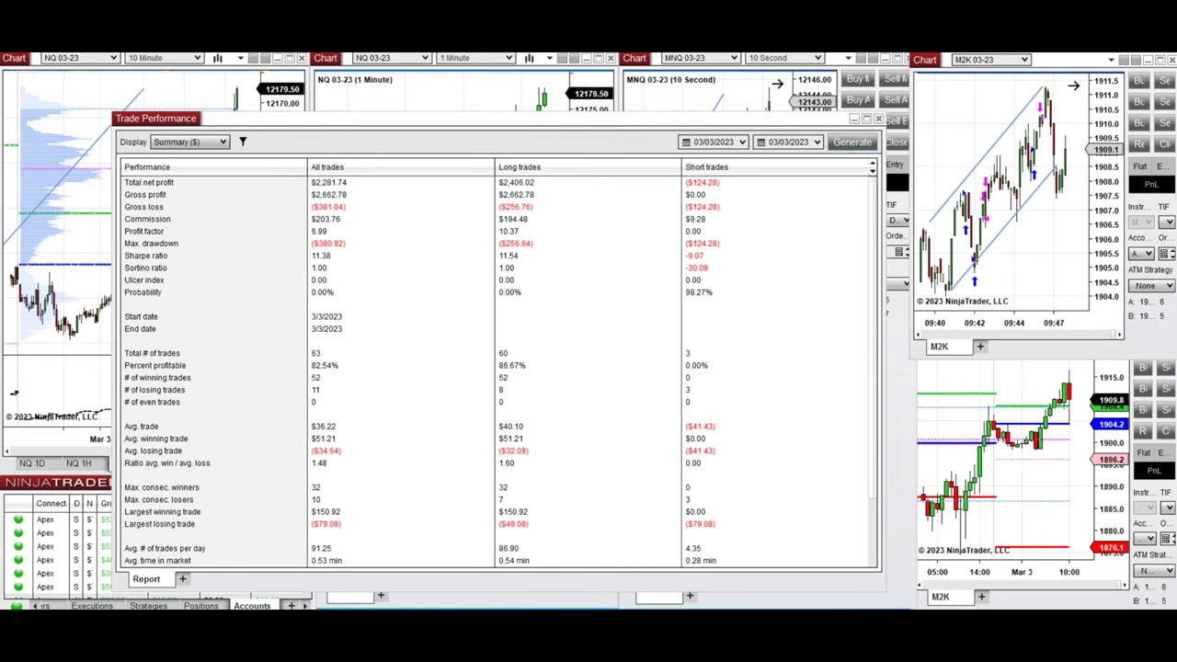